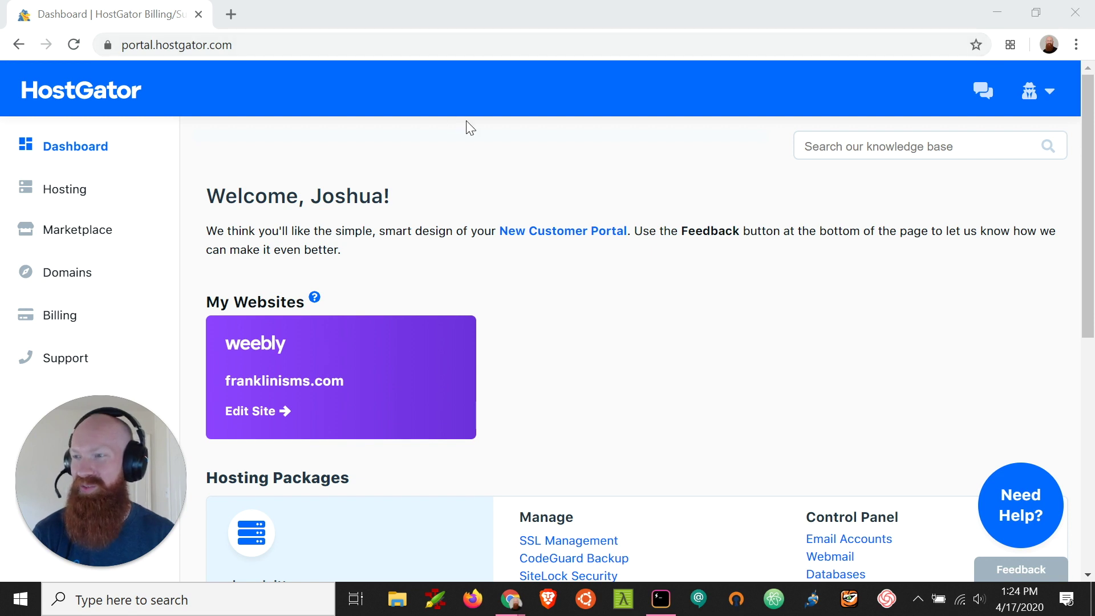
- Expand hgtestingaccount.com in the Domains list to view its default HostGator name servers
left_click(69, 279)
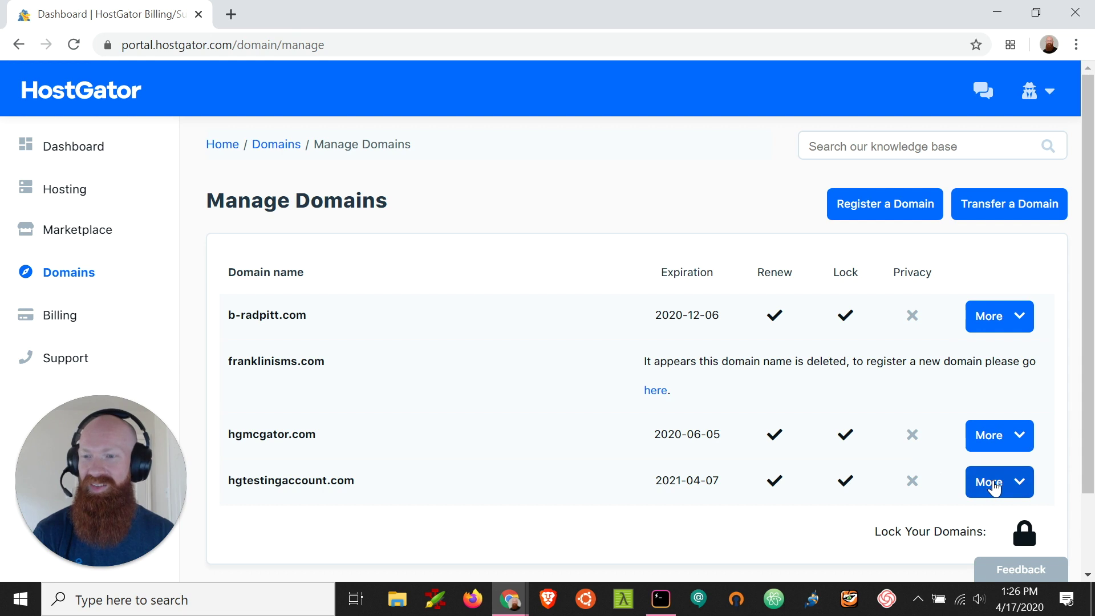
left_click(993, 483)
scroll(844, 371, "down", 3)
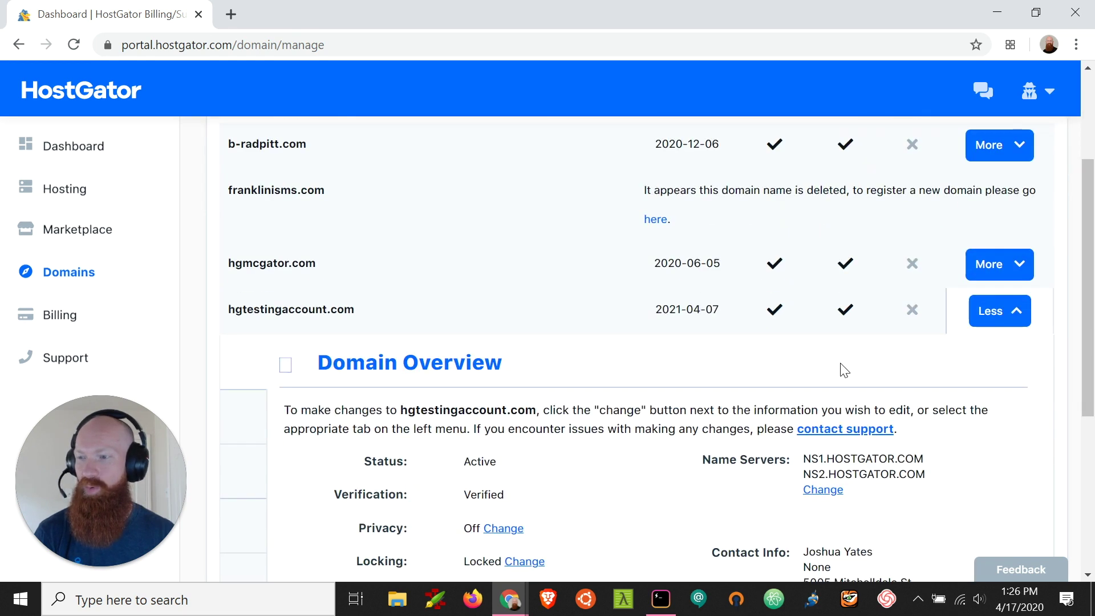
scroll(844, 370, "down", 3)
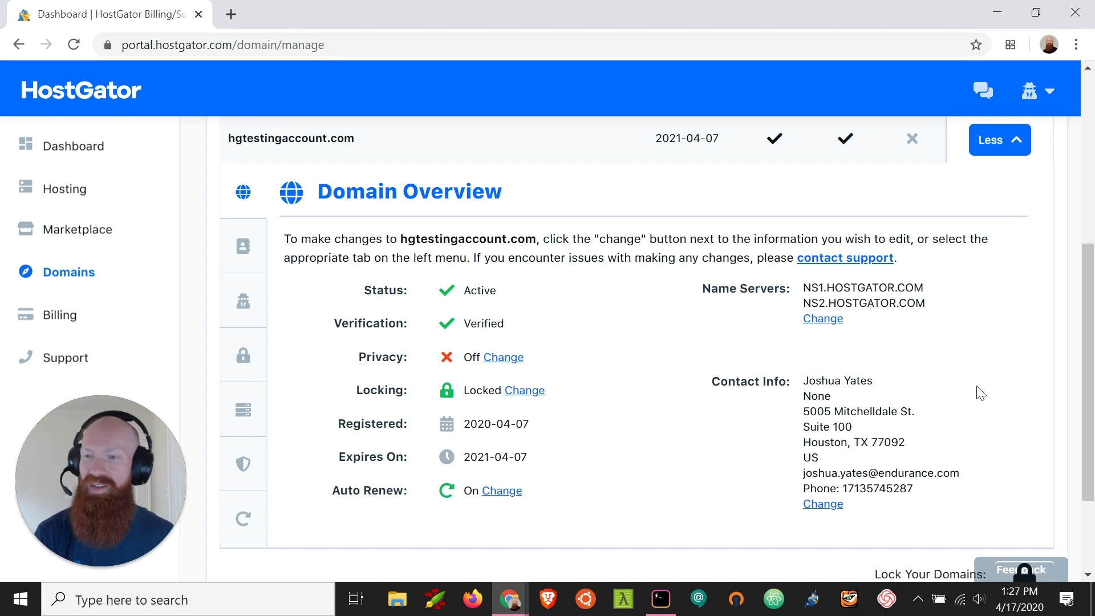
- Point hgtestingaccount.com automatically at hosting account SH-3333917 - b-radpitt.com and save the name servers
left_click(823, 320)
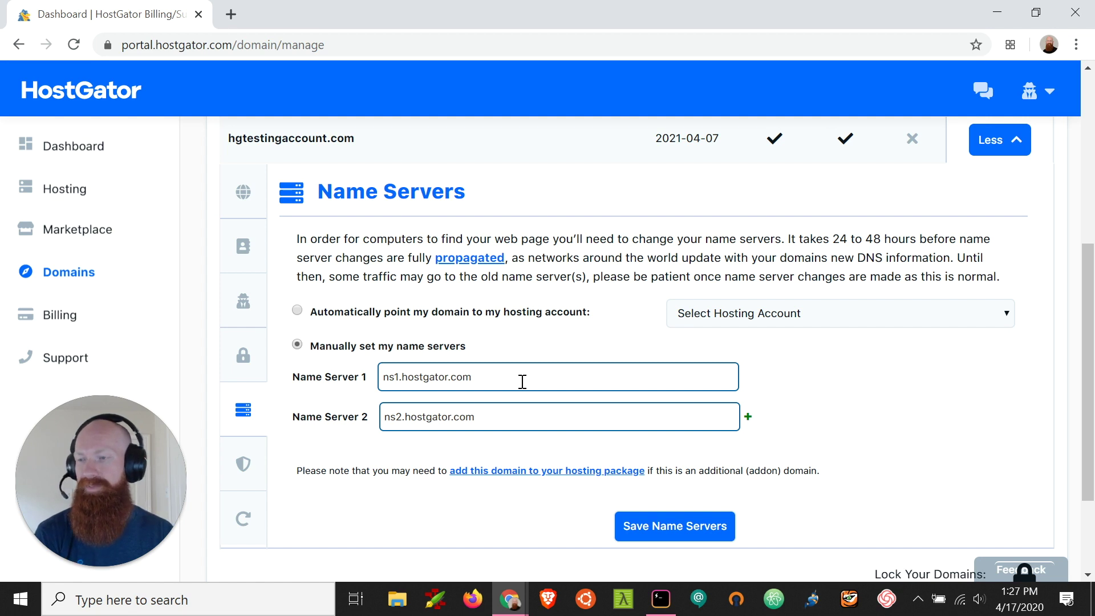
left_click(297, 312)
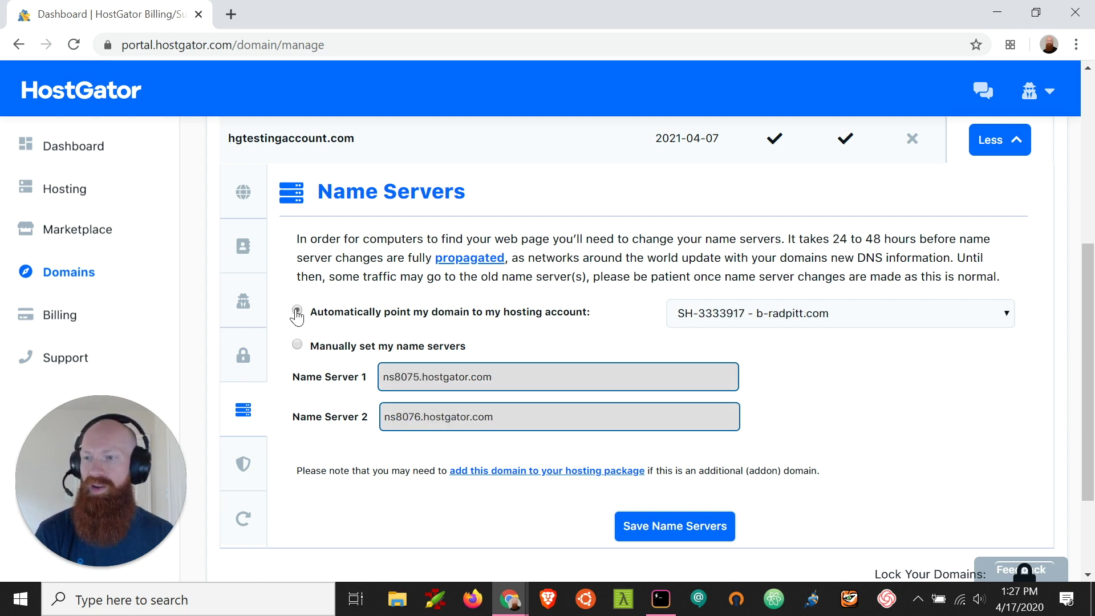
left_click(724, 319)
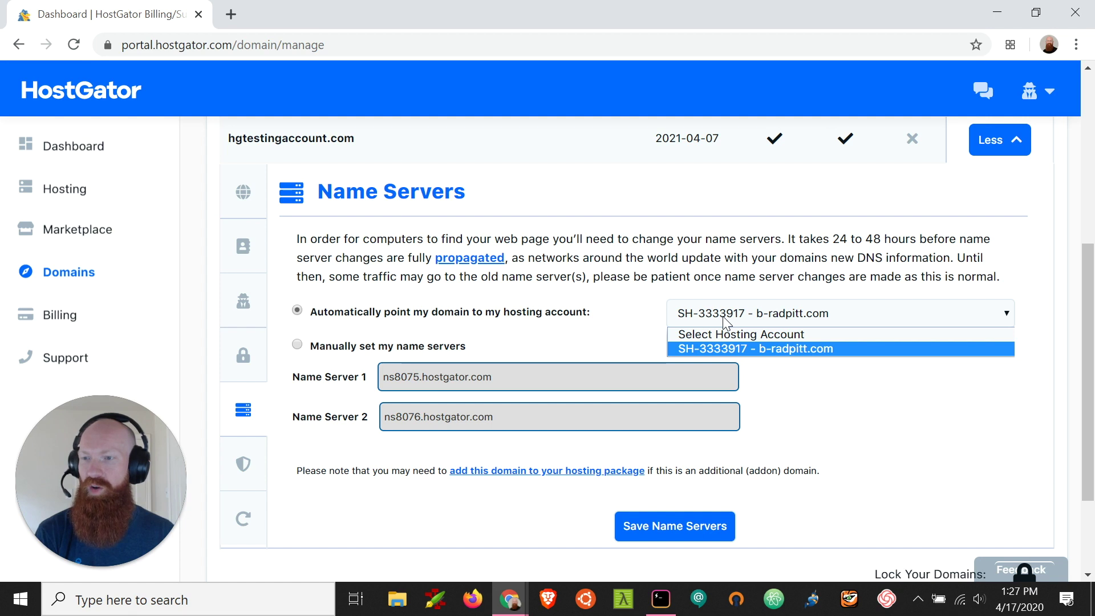
left_click(733, 348)
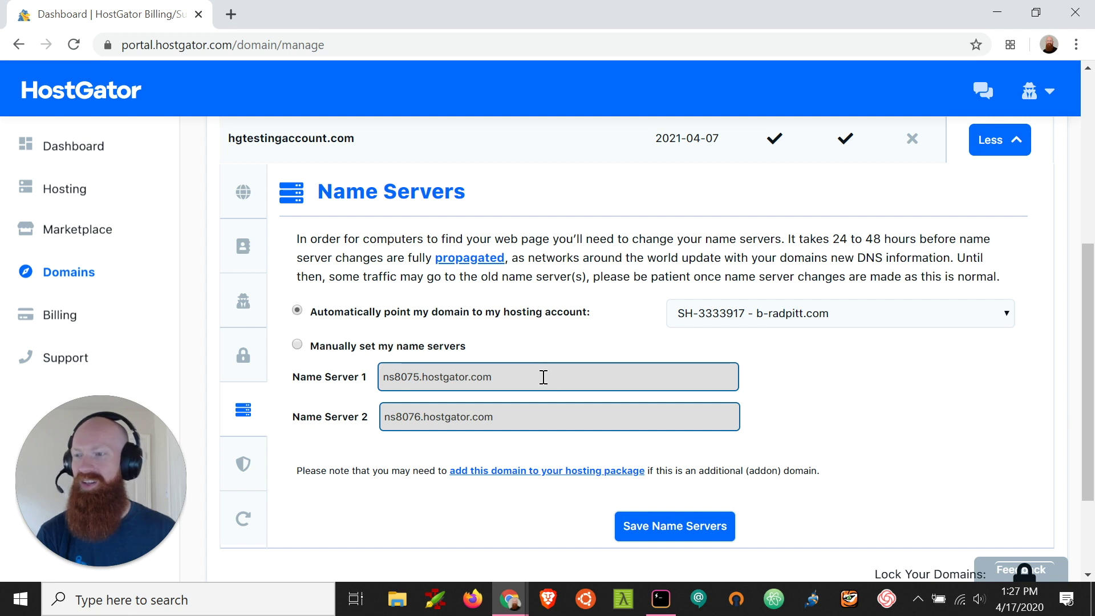
left_click(651, 534)
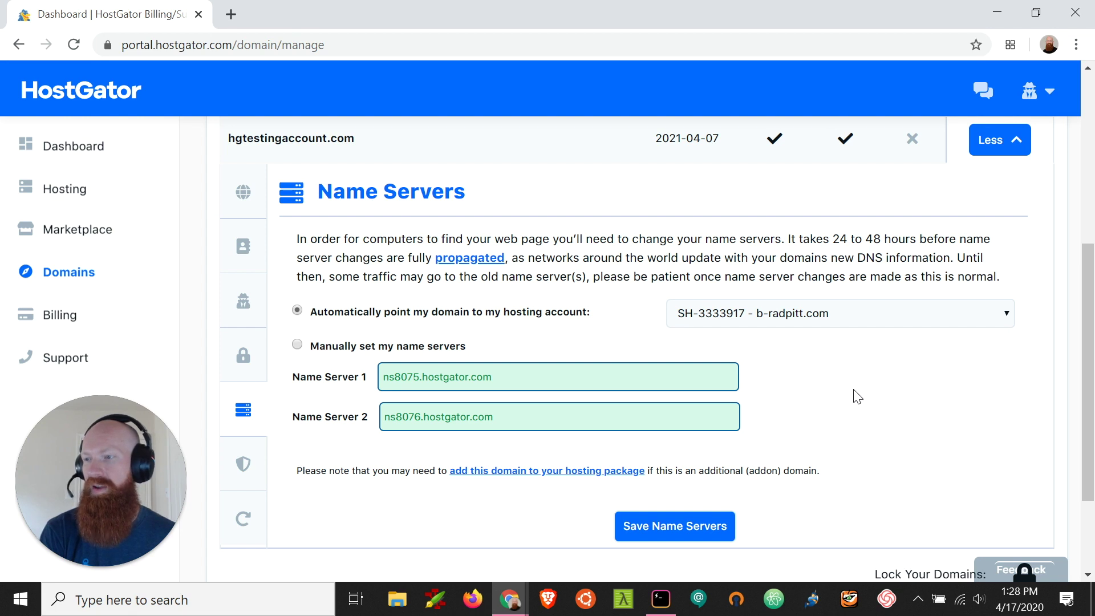
- Show the shared hosting package's nameserver info under Hosting
left_click(67, 194)
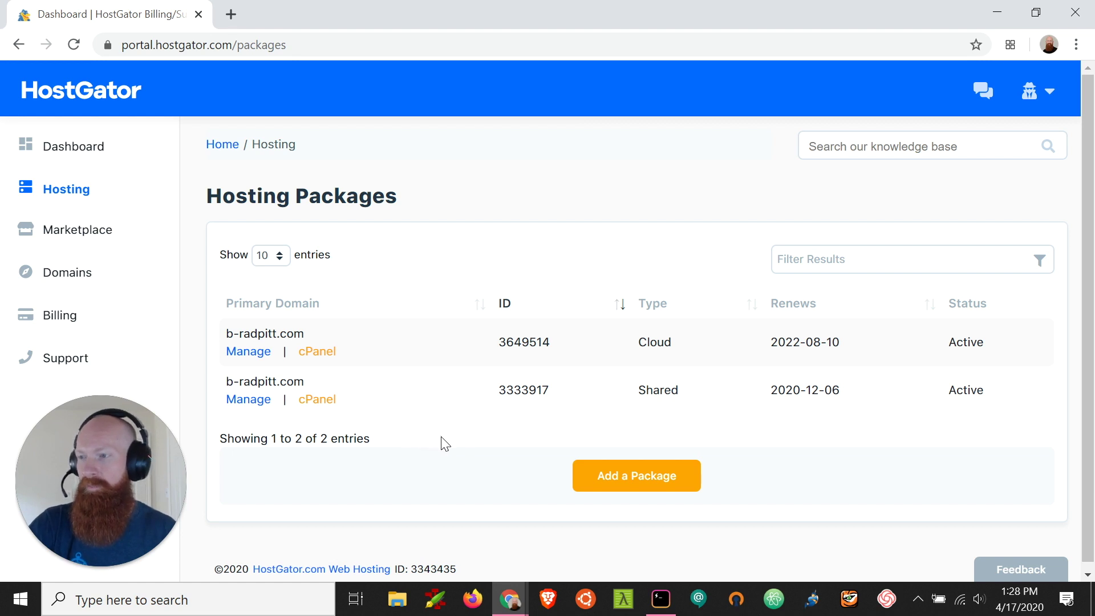
left_click(248, 401)
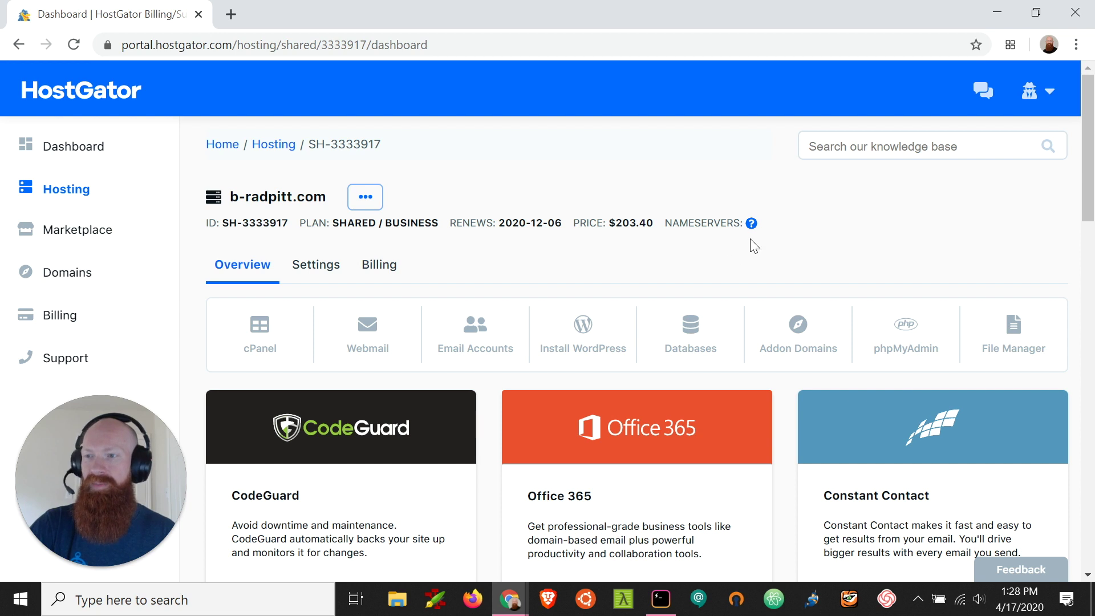
left_click(751, 224)
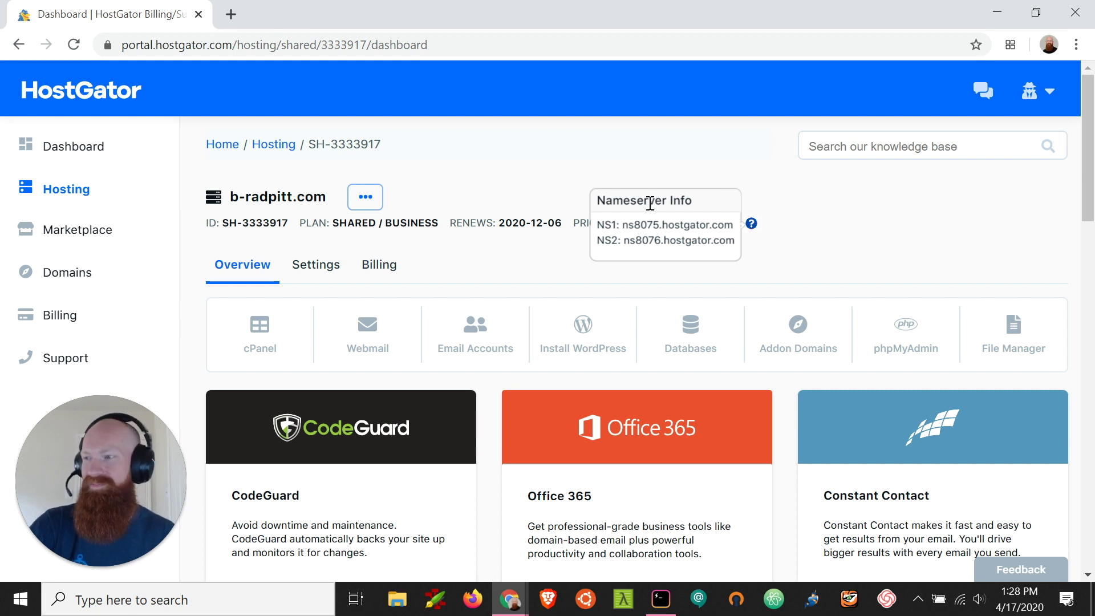
- Launch cPanel for the shared b-radpitt.com package from the portal dashboard
left_click(74, 152)
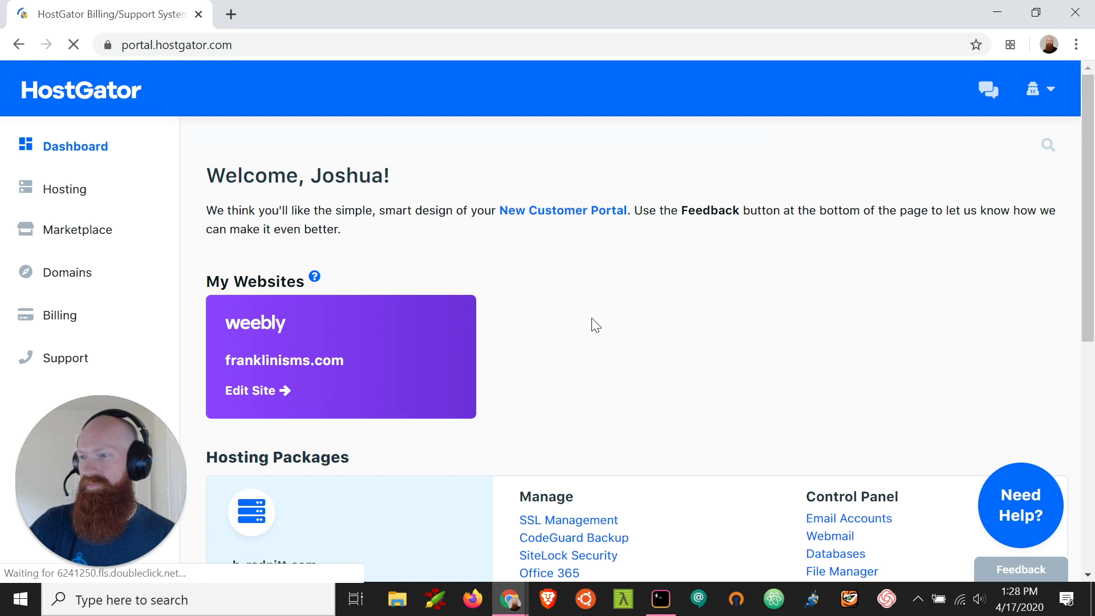
scroll(723, 279, "down", 1)
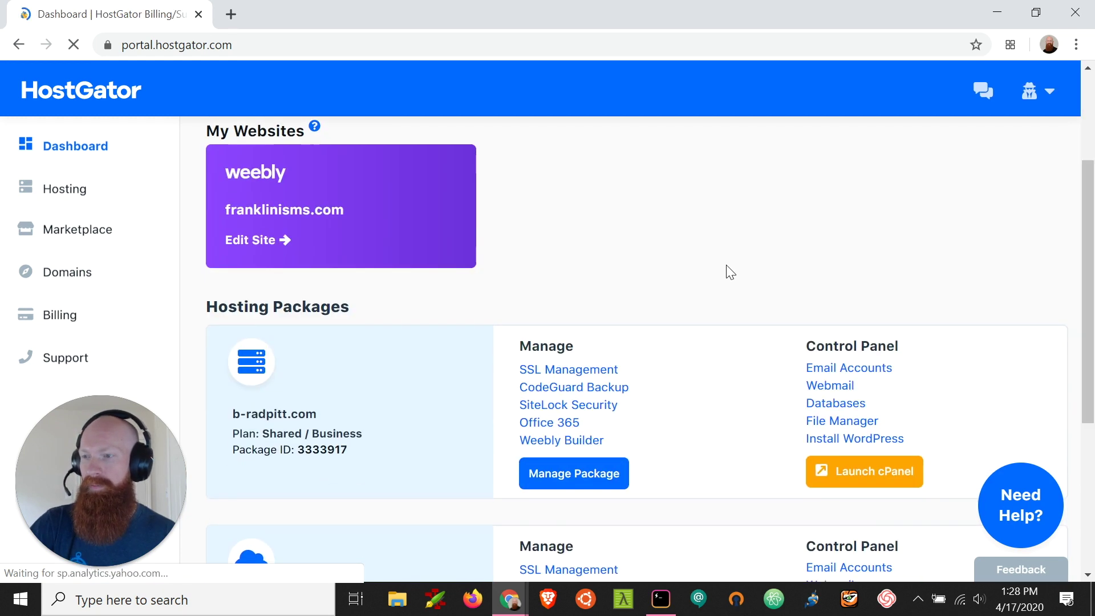
scroll(730, 271, "down", 3)
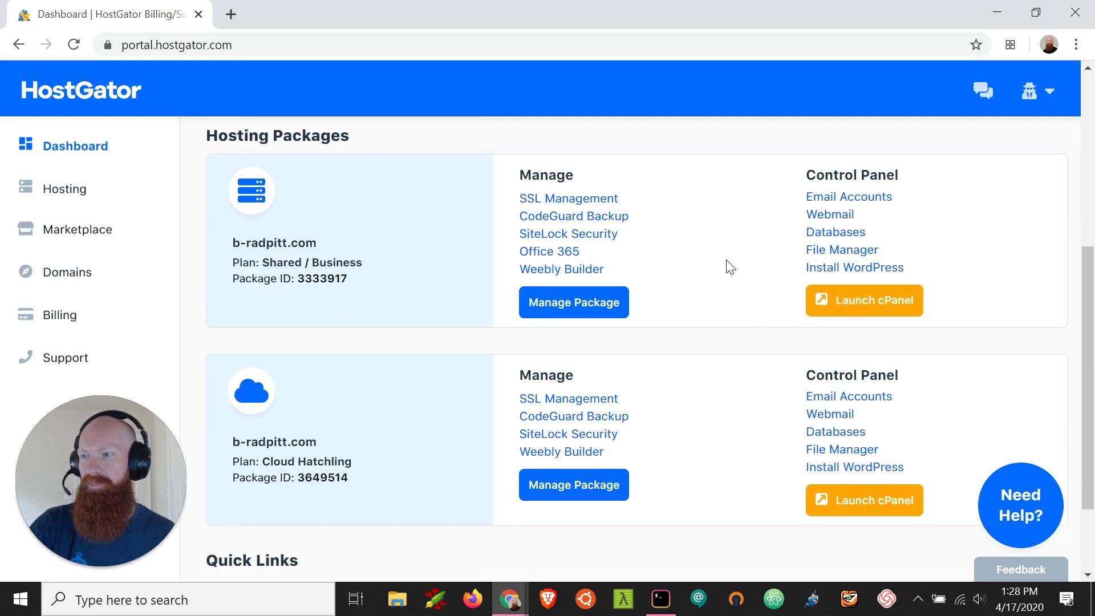
left_click(855, 312)
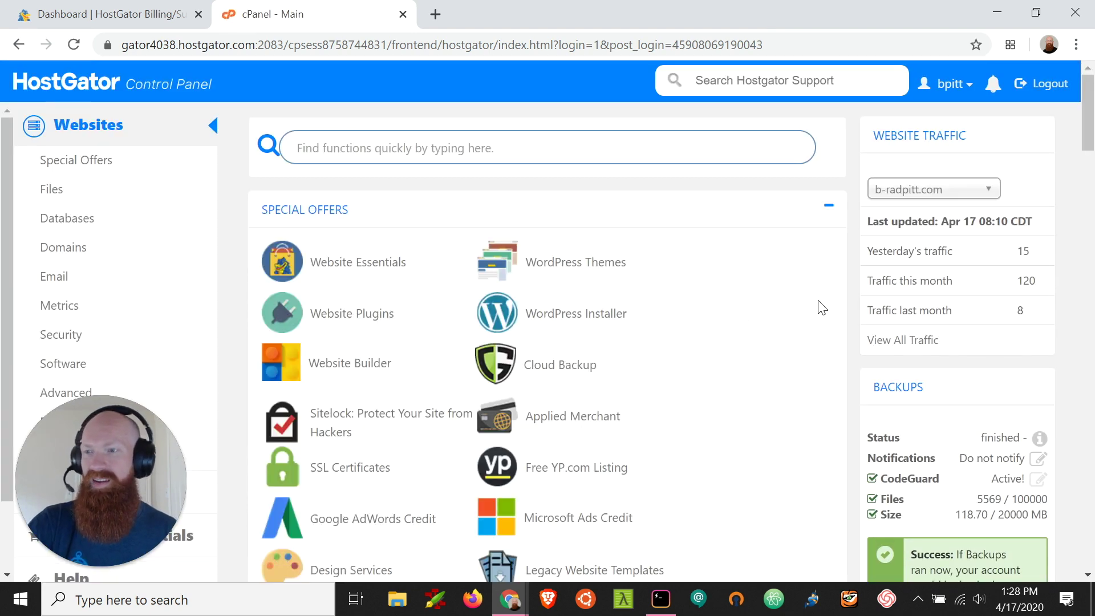
scroll(804, 300, "down", 2)
- Confirm cPanel's General Information lists ns8075 and ns8076.hostgator.com, then return to the portal tab
scroll(823, 285, "down", 5)
scroll(821, 287, "down", 3)
scroll(824, 287, "down", 3)
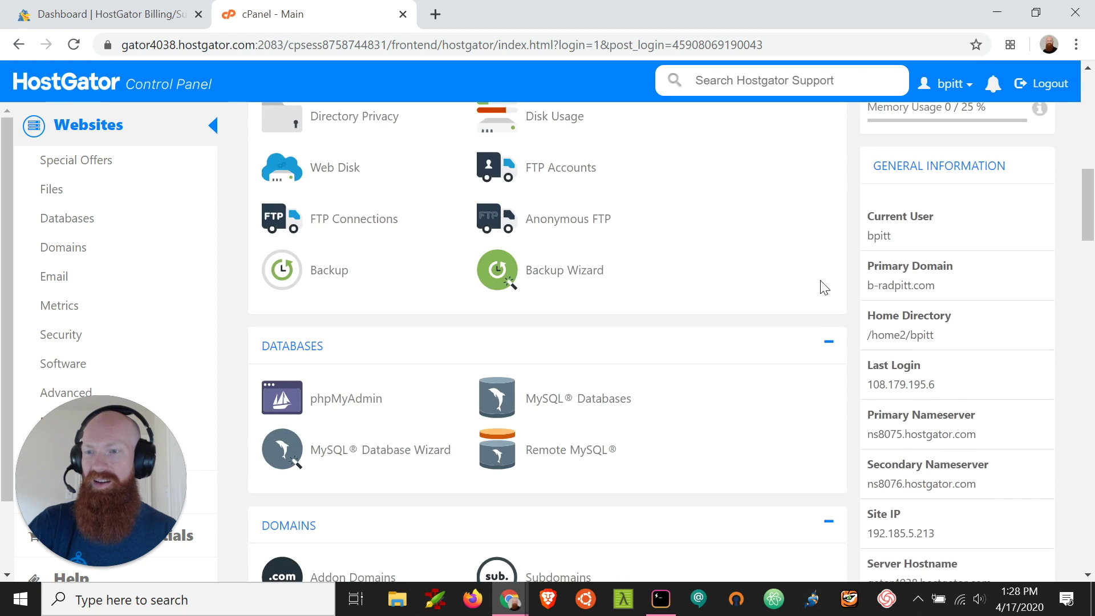
scroll(827, 283, "down", 1)
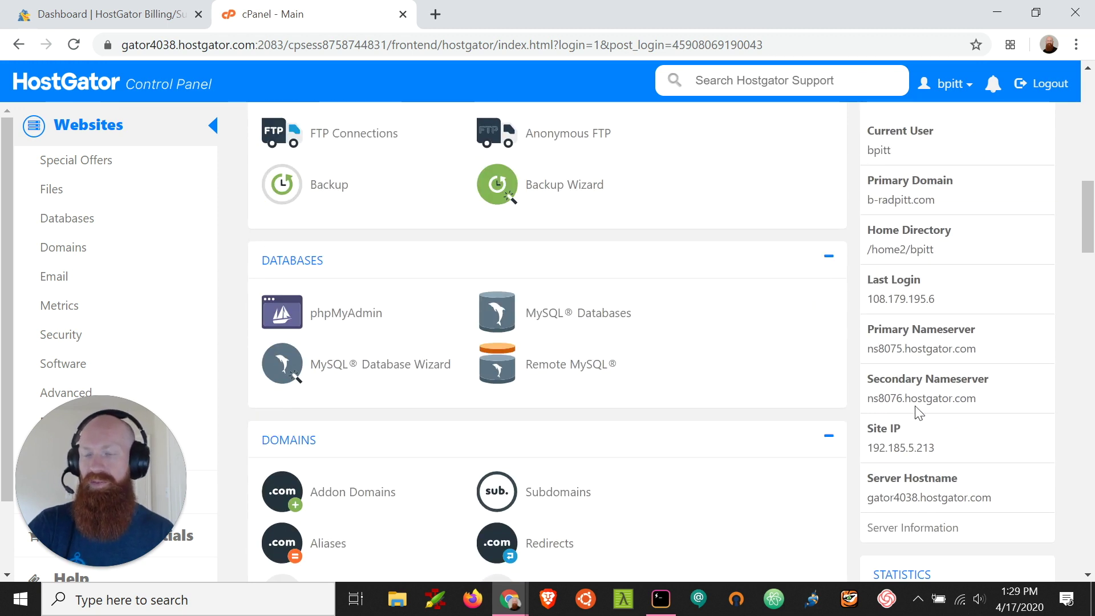
triple_click(918, 350)
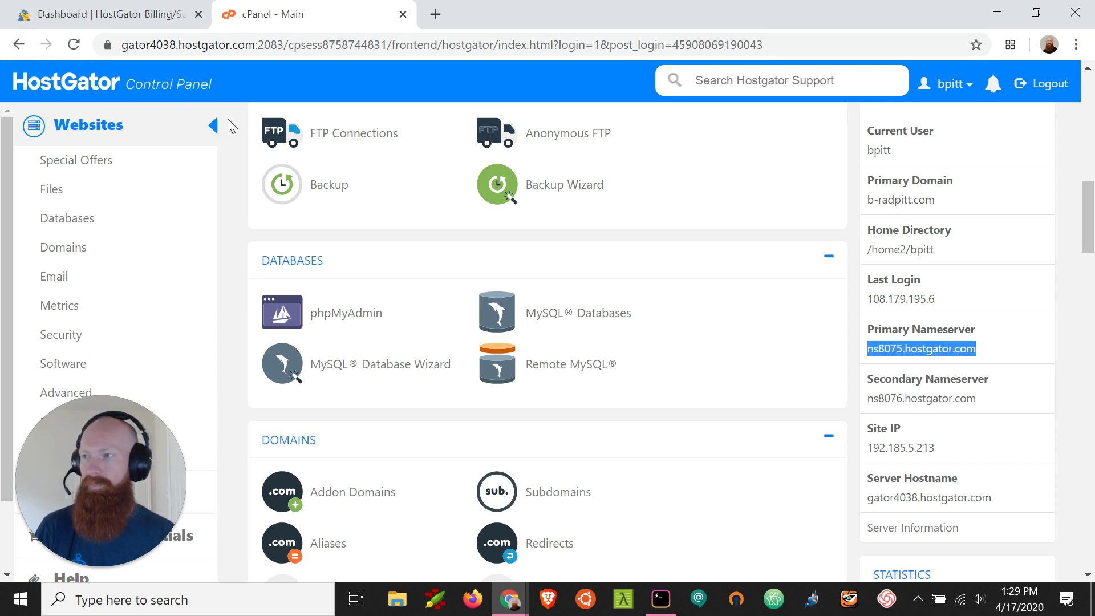
left_click(104, 23)
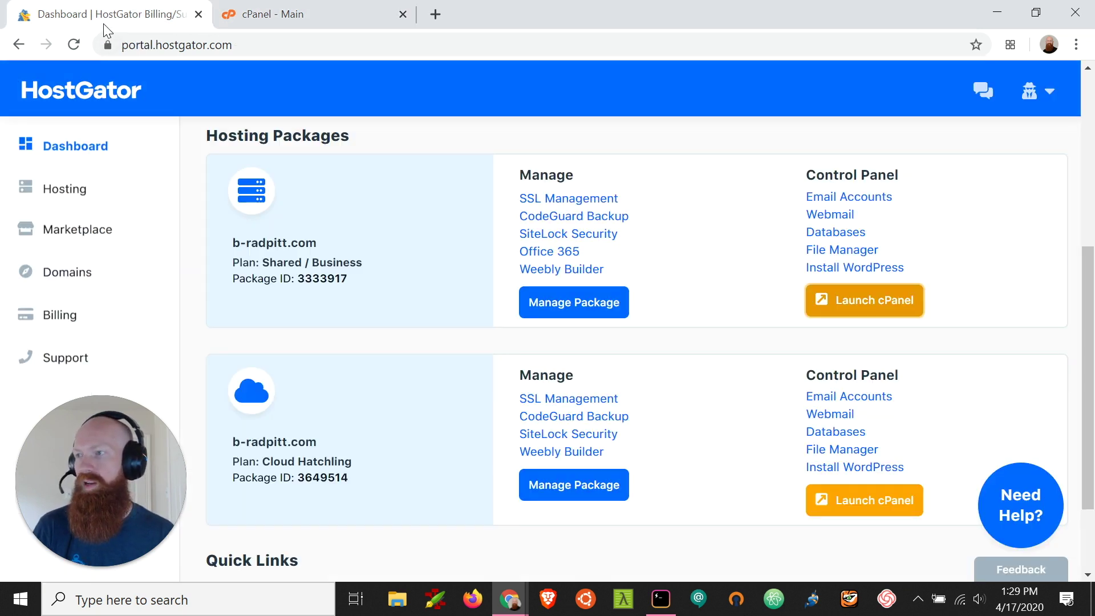
- Reopen hgtestingaccount.com's Name Servers settings and inspect the ns8075.hostgator.com Name Server 1 entry
left_click(87, 279)
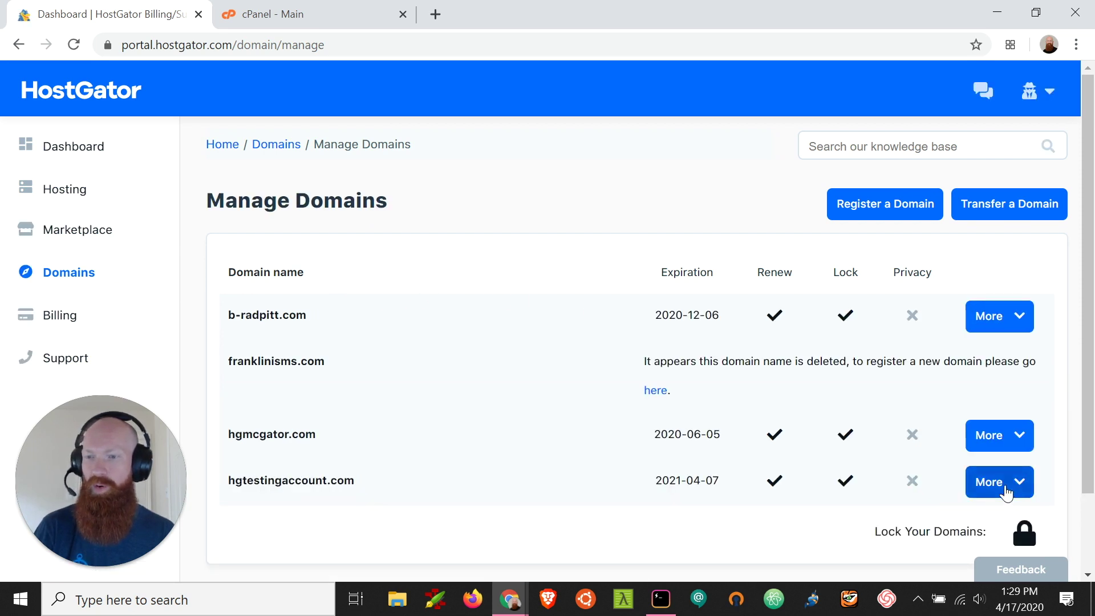
left_click(1008, 494)
scroll(827, 371, "down", 5)
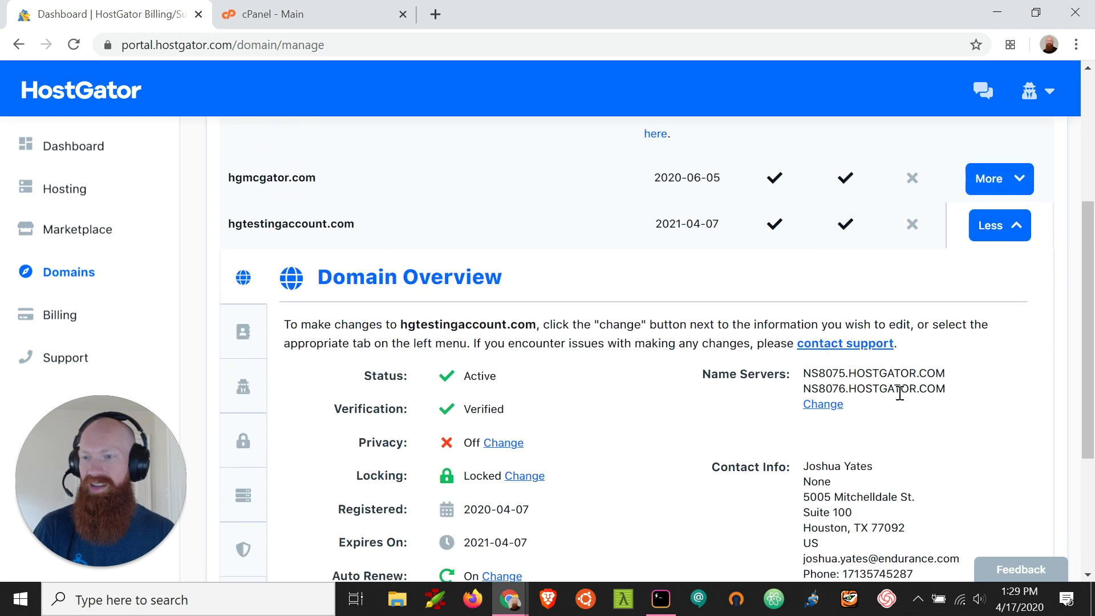
left_click(822, 403)
scroll(824, 411, "down", 2)
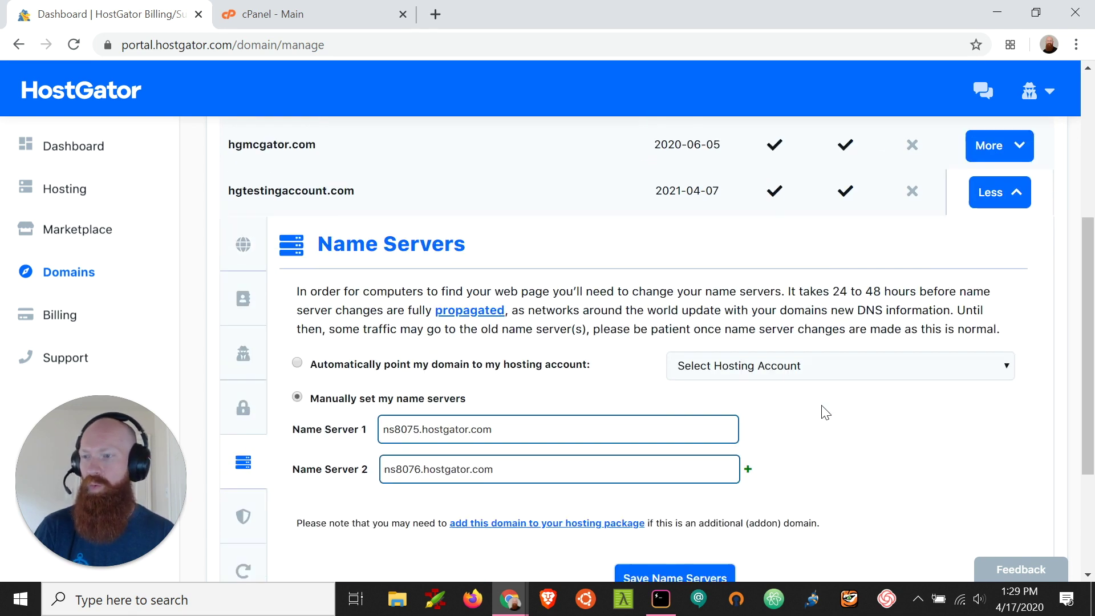
left_click_drag(570, 380, 359, 379)
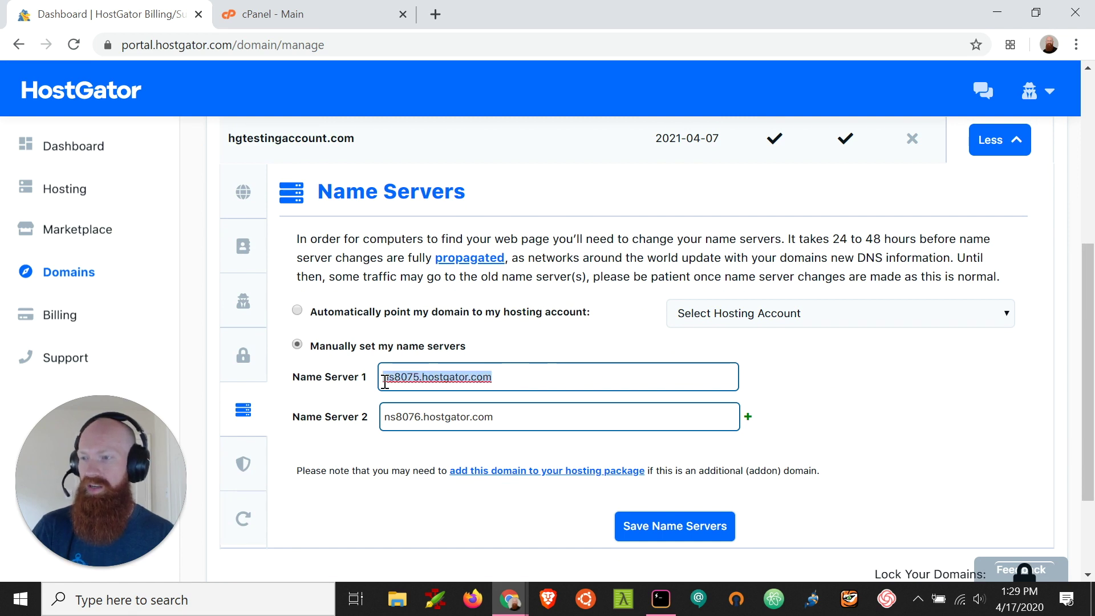
key("Right")
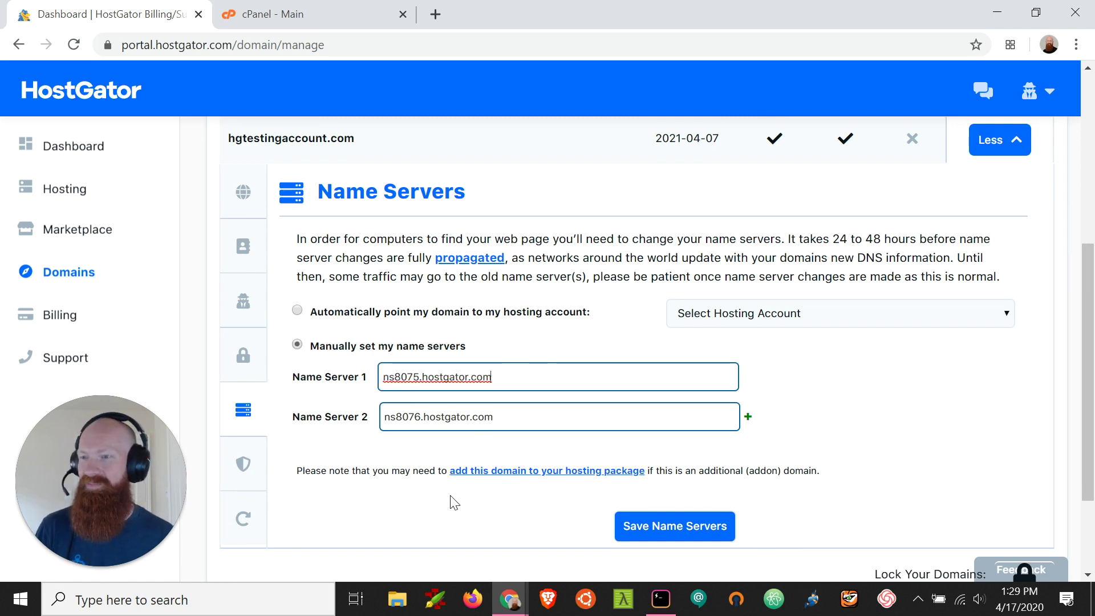